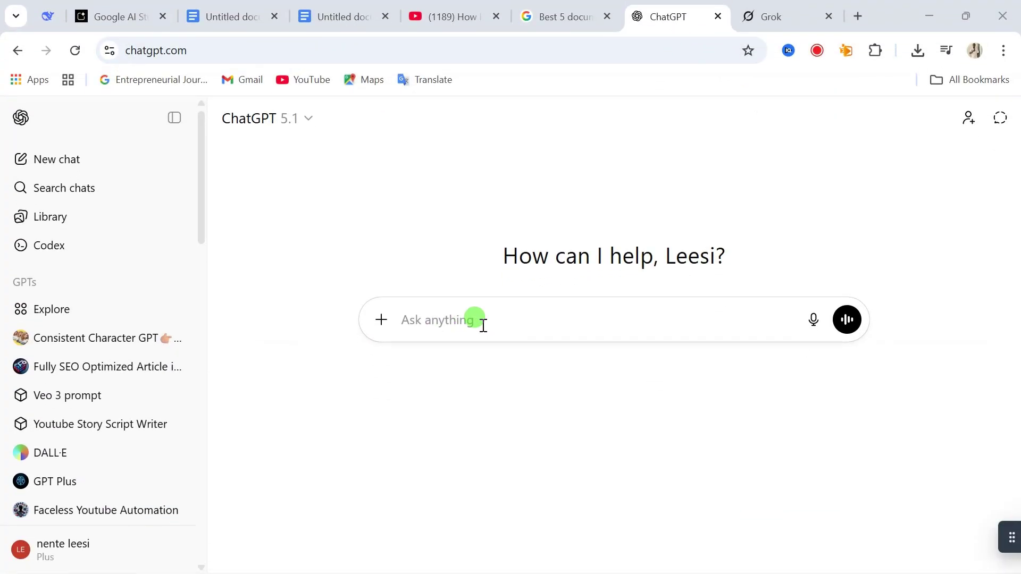
# Paste and send the request for a 60-second 'History of Africa' documentary script with dates and locations.
pyautogui.write("Create a documentary video script on the topic 'The History of Africa' in English, with a duration of no more than 60 seconds. Please include specific dates, locations, and key details to make it informative and engaging.")
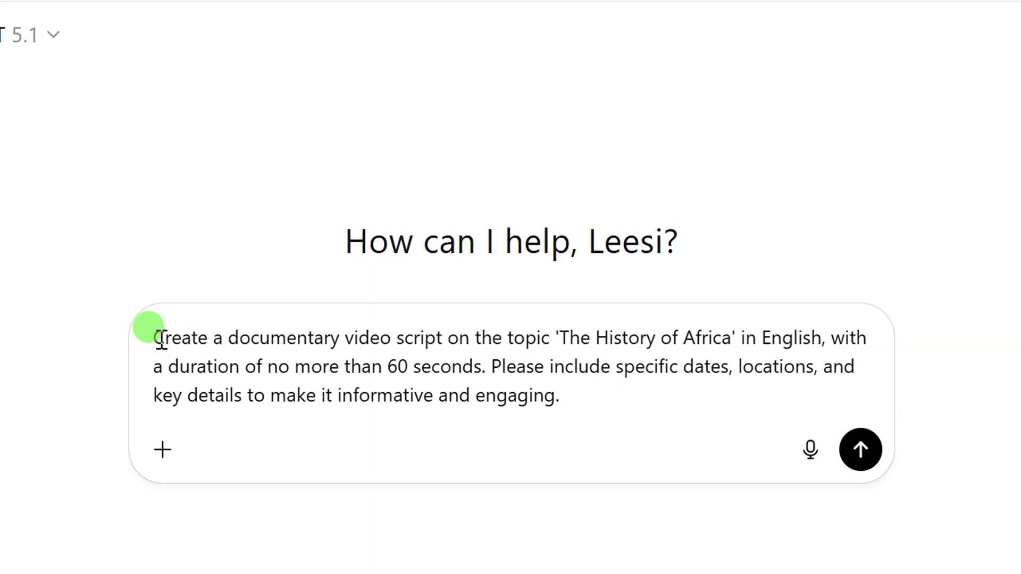
pyautogui.moveTo(158, 338); pyautogui.dragTo(591, 388)
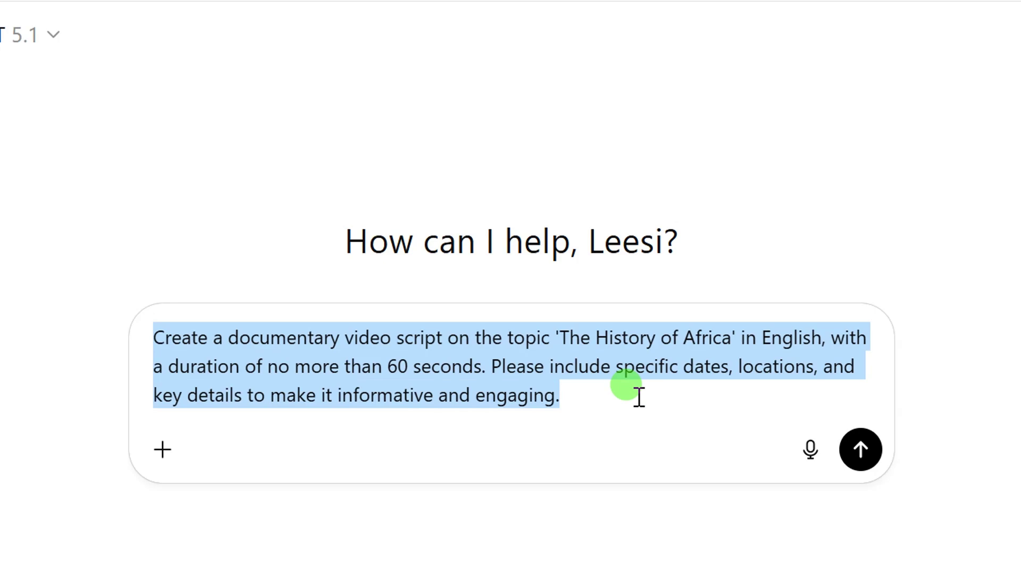
pyautogui.click(638, 398)
pyautogui.click(860, 450)
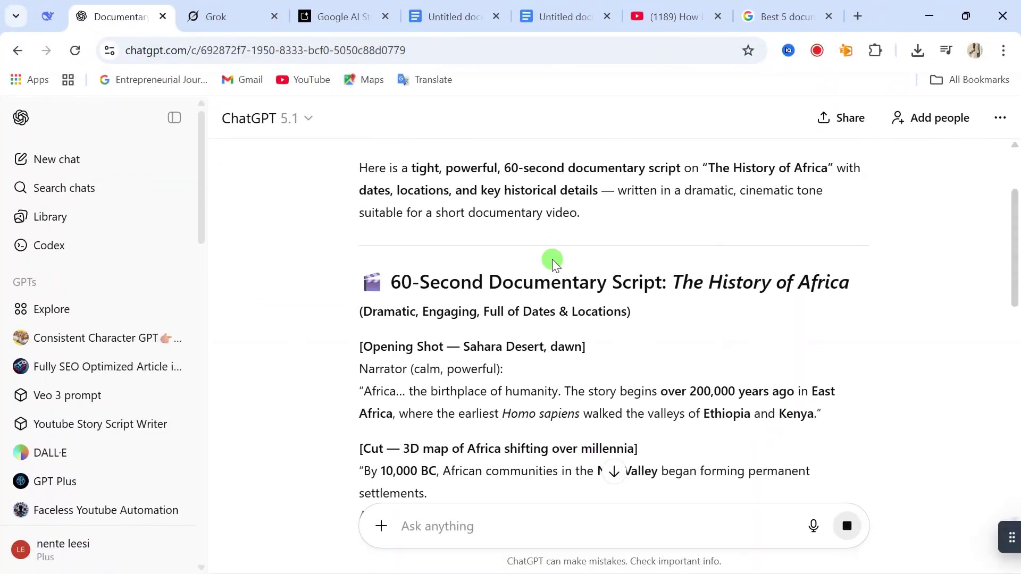
pyautogui.scroll(2, 549, 262)
pyautogui.scroll(-12, 526, 293)
pyautogui.scroll(-10, 524, 296)
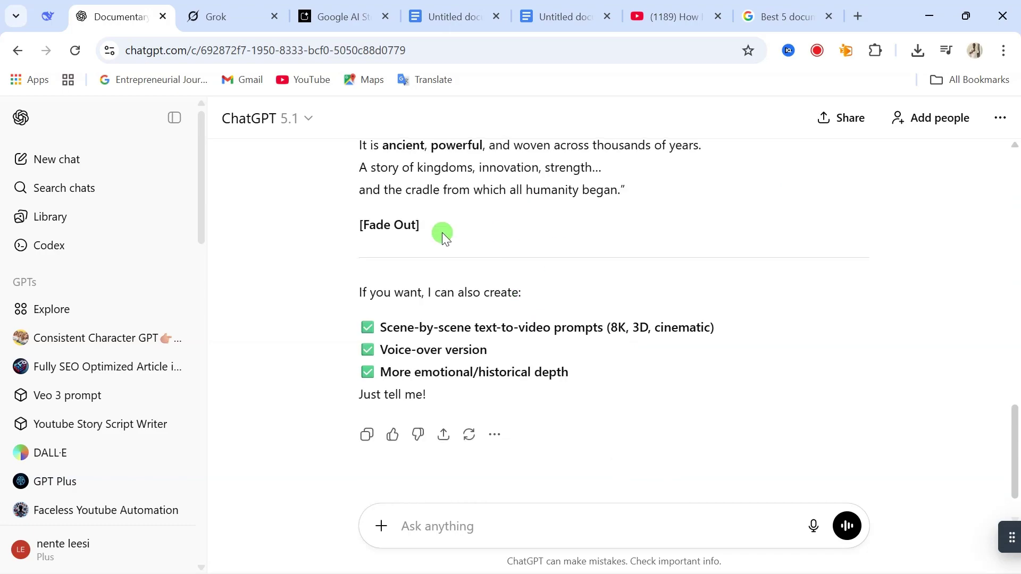
pyautogui.scroll(-1, 521, 274)
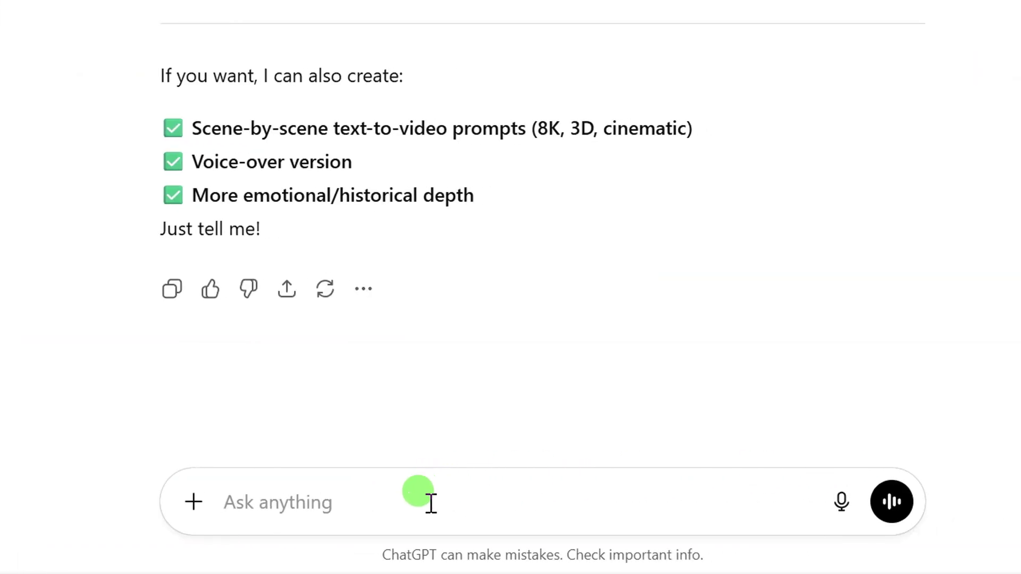
# Ask ChatGPT to convert the script into 3D text-to-video scene prompts and copy Scene 1's prompt.
pyautogui.write('Now, convert the above script into individual scenes. For each scene, create a realistic 3D text-to-video prompt. Only add a miniature landscape growth animation if the scene naturally requires a location buildup; otherwise, use a normal 3D cinematic visualization.')
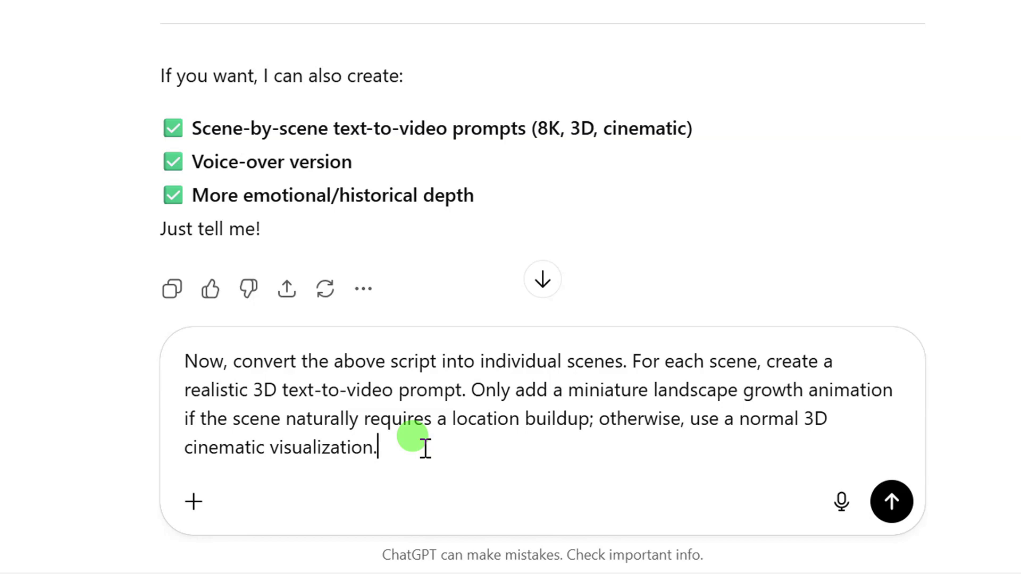
pyautogui.click(891, 502)
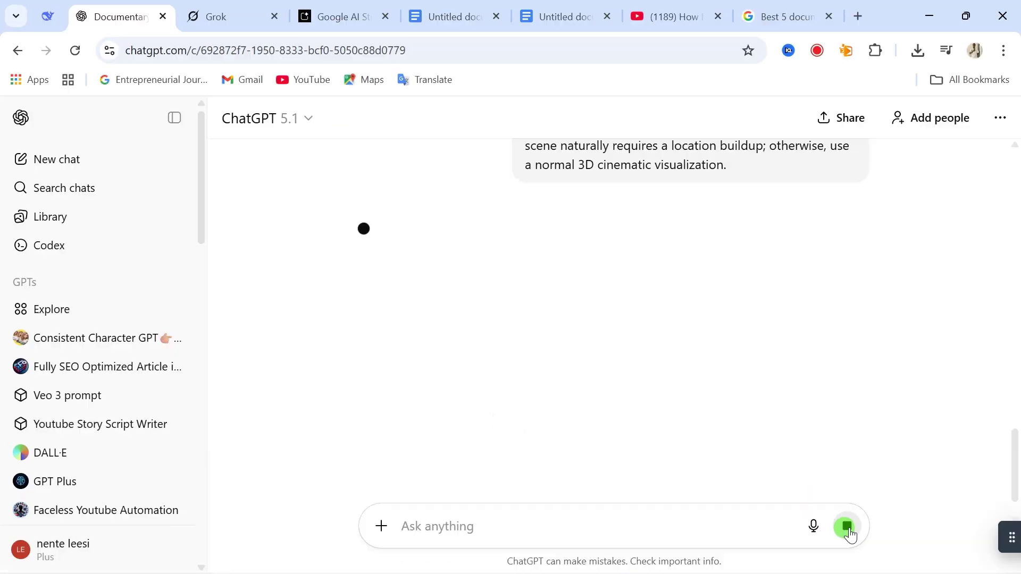
pyautogui.scroll(-6, 589, 308)
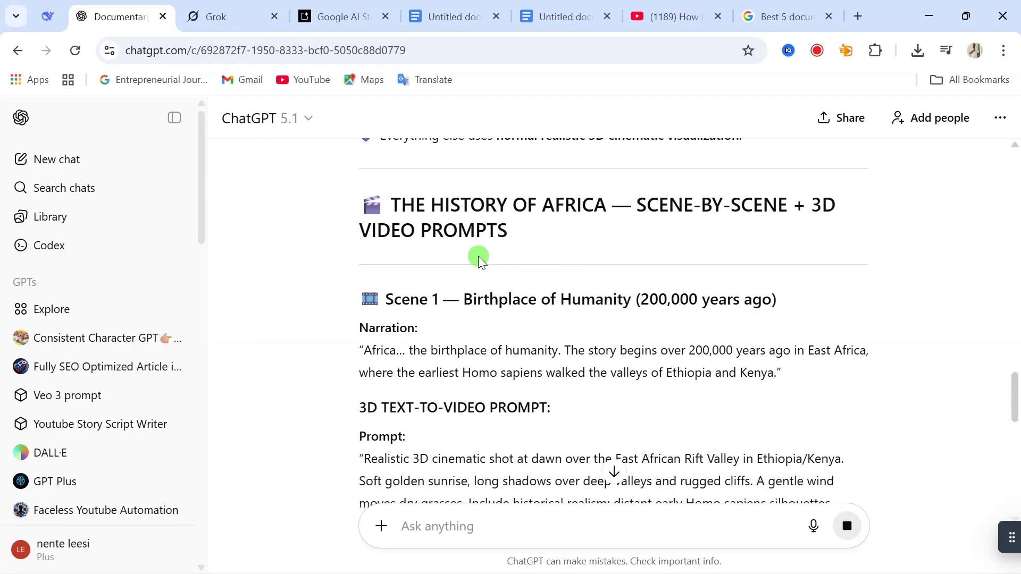
pyautogui.scroll(-3, 534, 322)
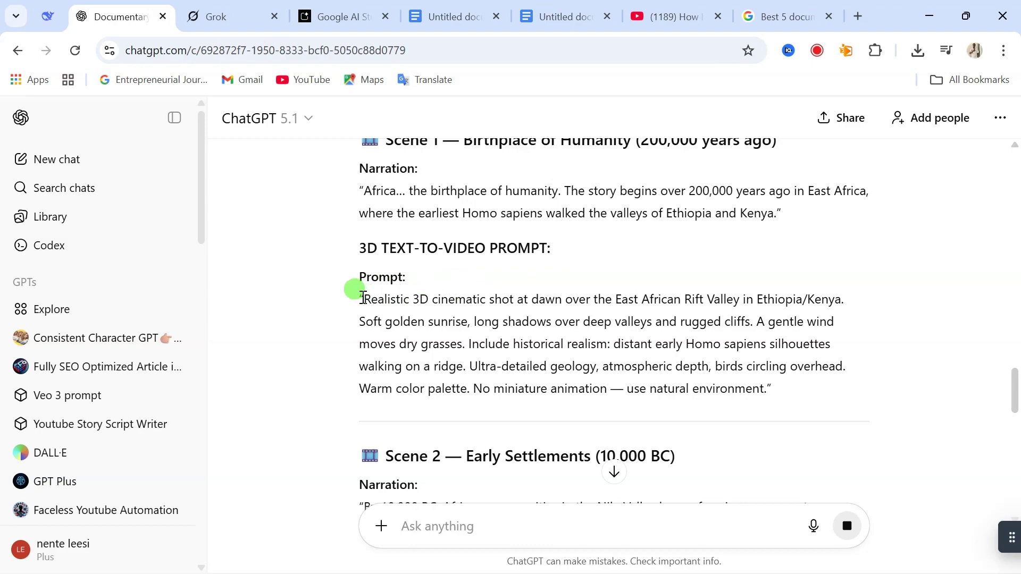
pyautogui.moveTo(361, 299); pyautogui.dragTo(805, 392)
pyautogui.hotkey('ctrl', 'c')
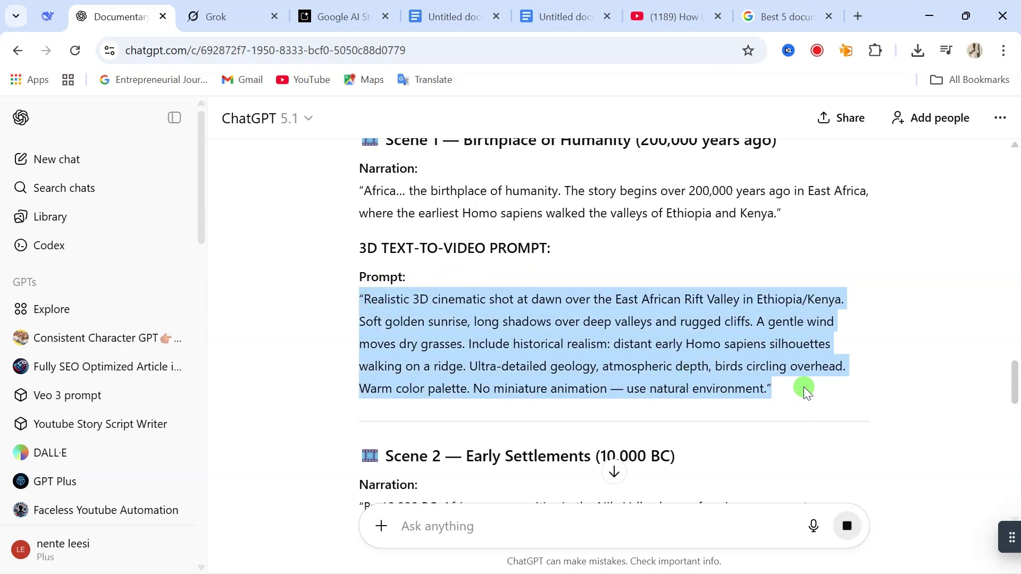
pyautogui.rightClick(598, 357)
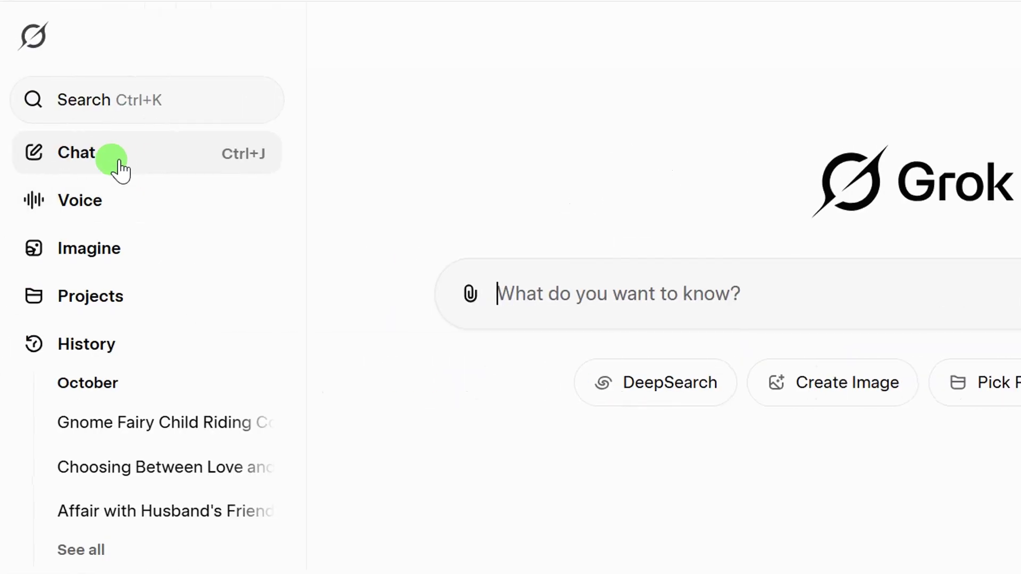
# Set Grok Imagine to video generation with a 3:2 aspect ratio.
pyautogui.click(127, 259)
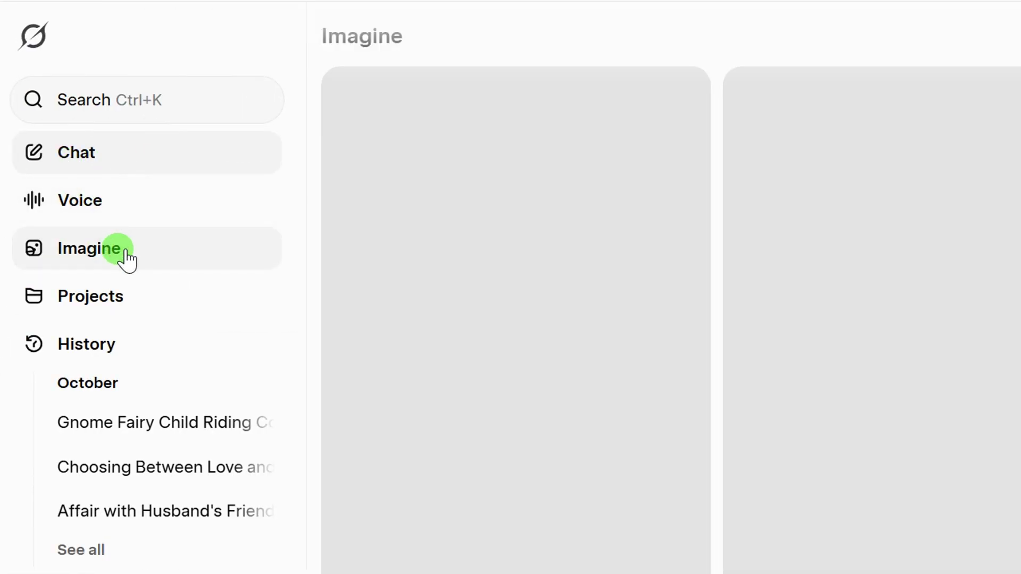
pyautogui.click(866, 520)
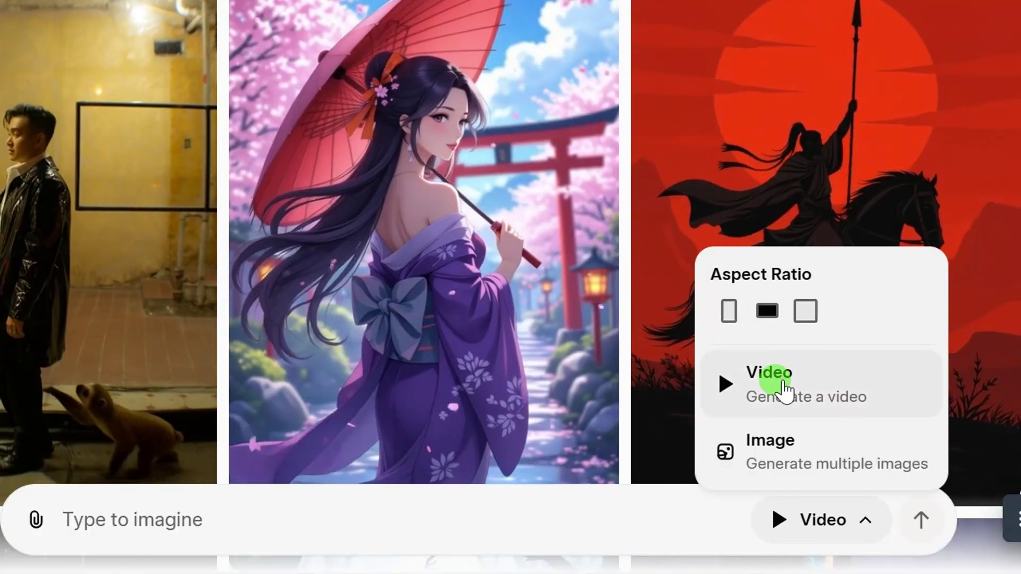
pyautogui.click(784, 391)
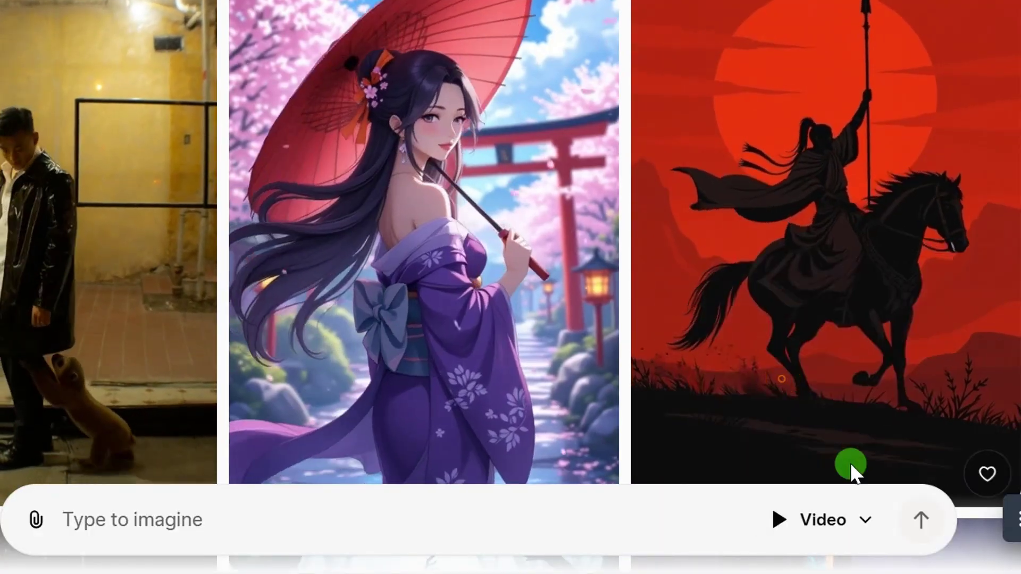
pyautogui.click(861, 520)
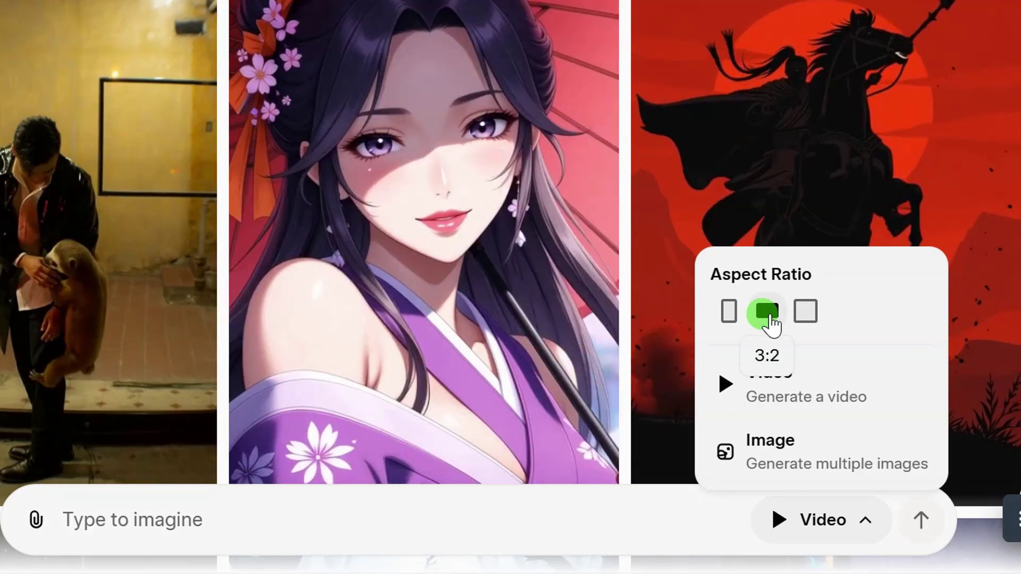
pyautogui.click(766, 312)
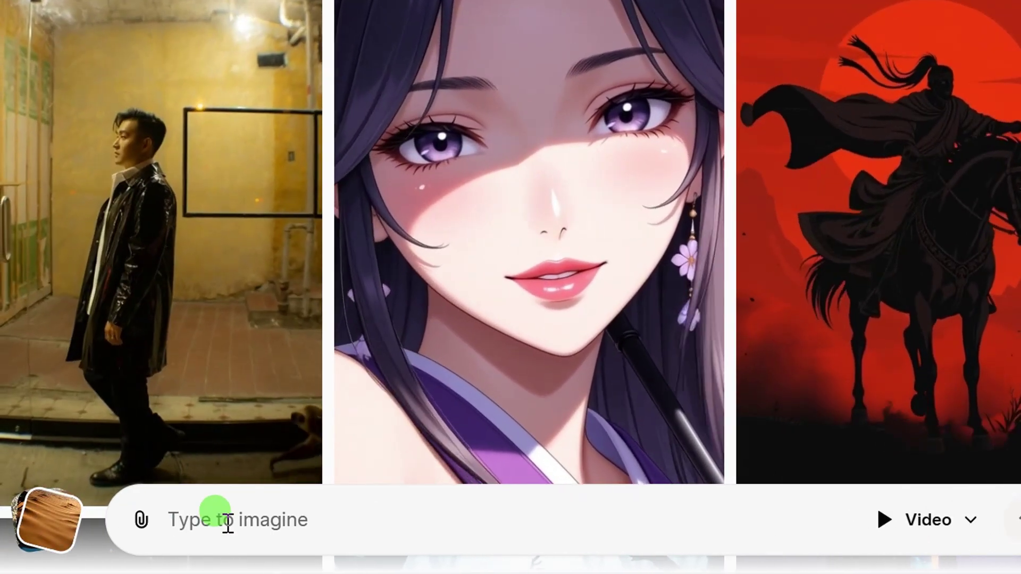
# Paste the Scene 1 Rift Valley dawn prompt and generate the video.
pyautogui.click(234, 521)
pyautogui.hotkey('ctrl', 'v')
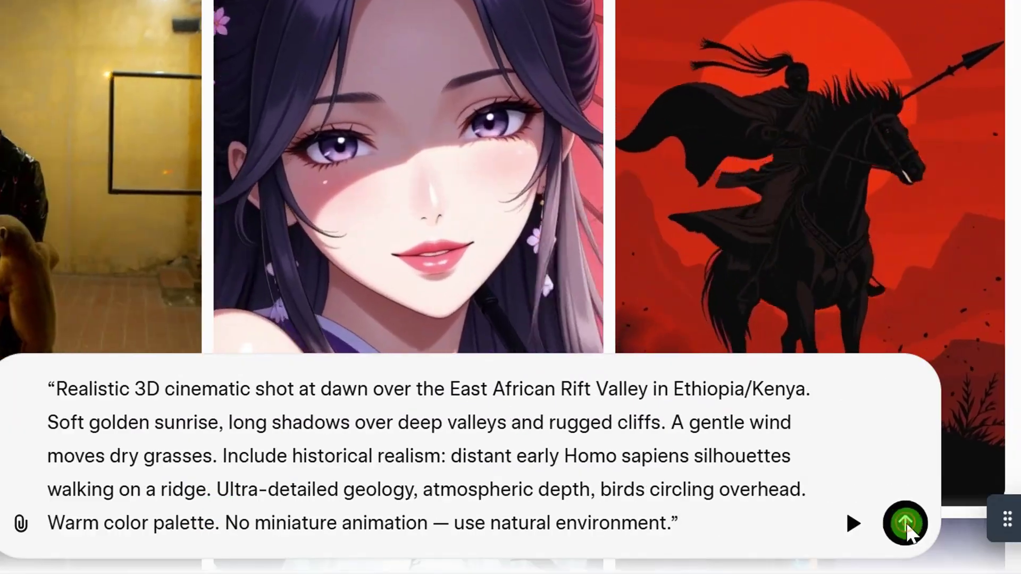
pyautogui.click(1017, 524)
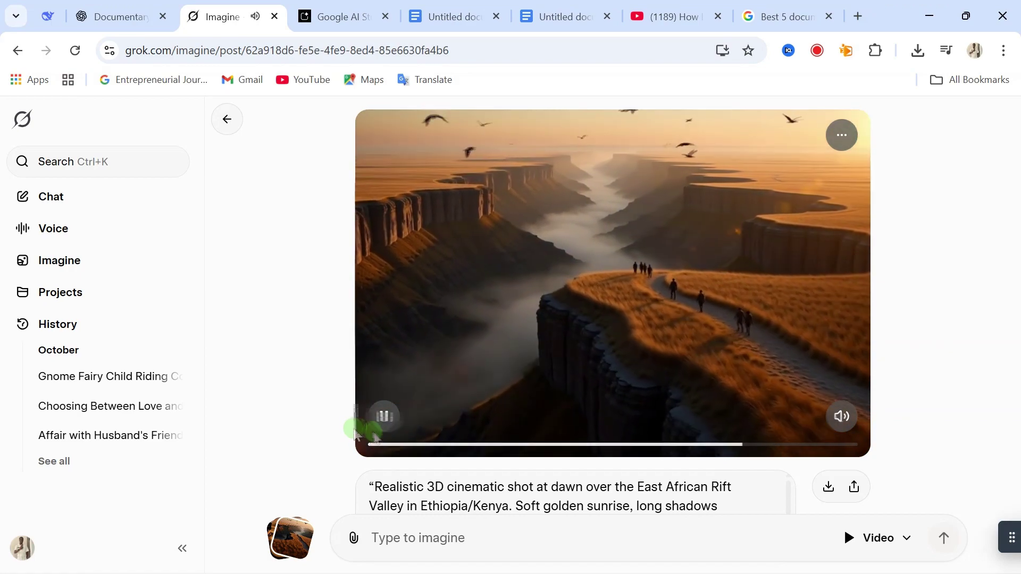
# Pause the Rift Valley clip and download it.
pyautogui.click(384, 417)
pyautogui.scroll(-2, 733, 356)
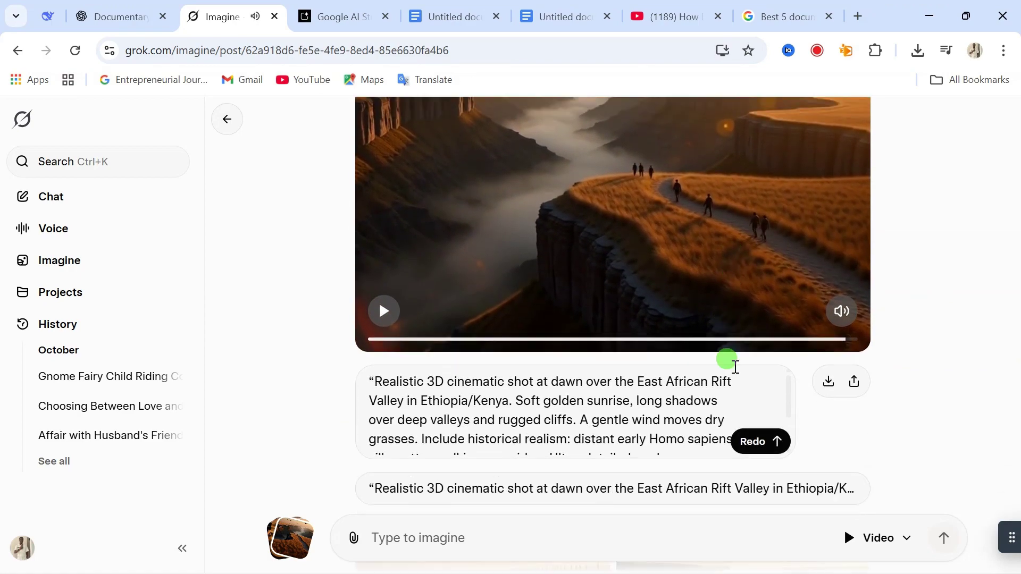
pyautogui.scroll(-1, 736, 367)
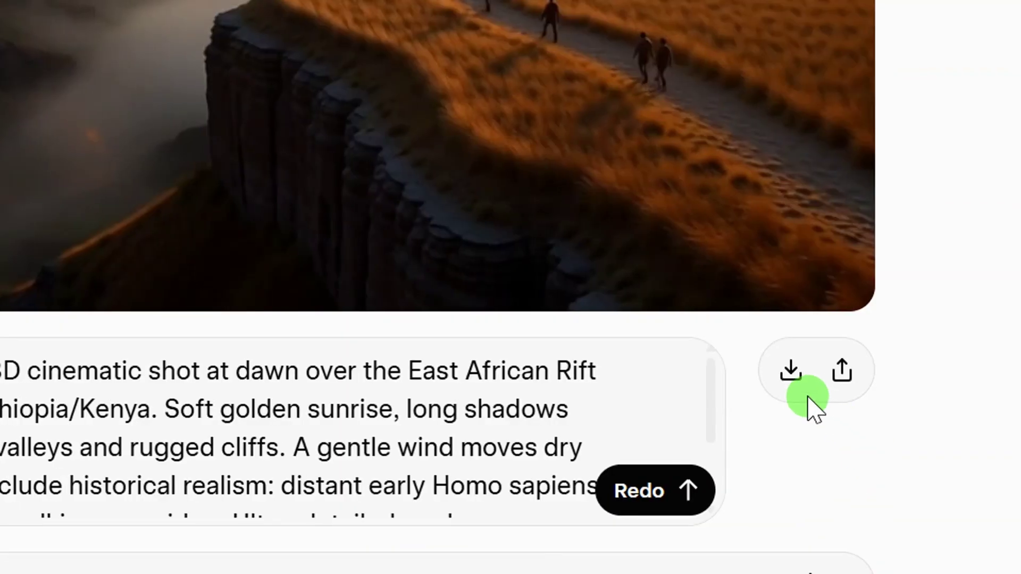
pyautogui.click(791, 372)
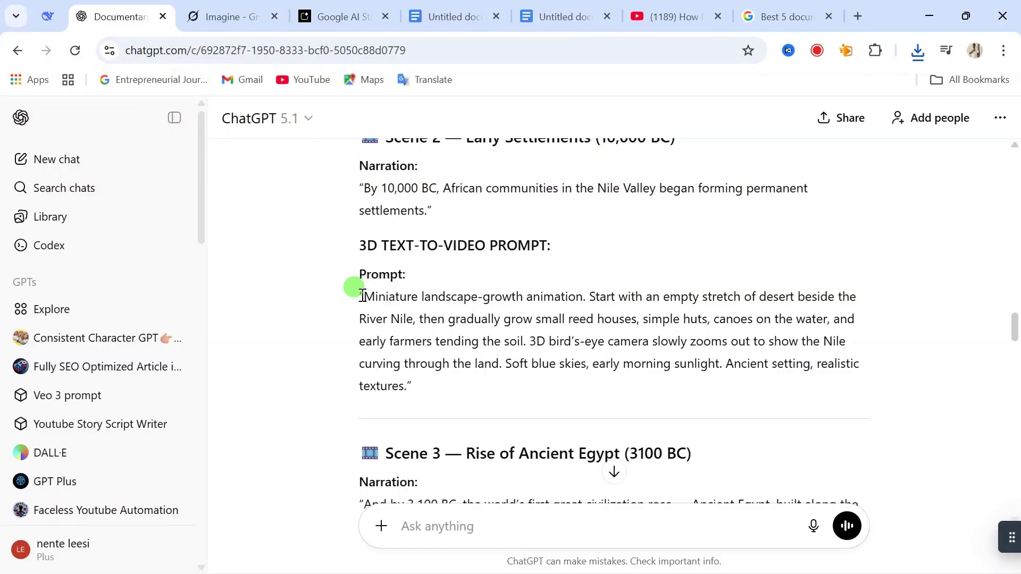
# Copy Scene 2's Nile settlement prompt from ChatGPT and generate its video in Grok.
pyautogui.moveTo(362, 296); pyautogui.dragTo(430, 386)
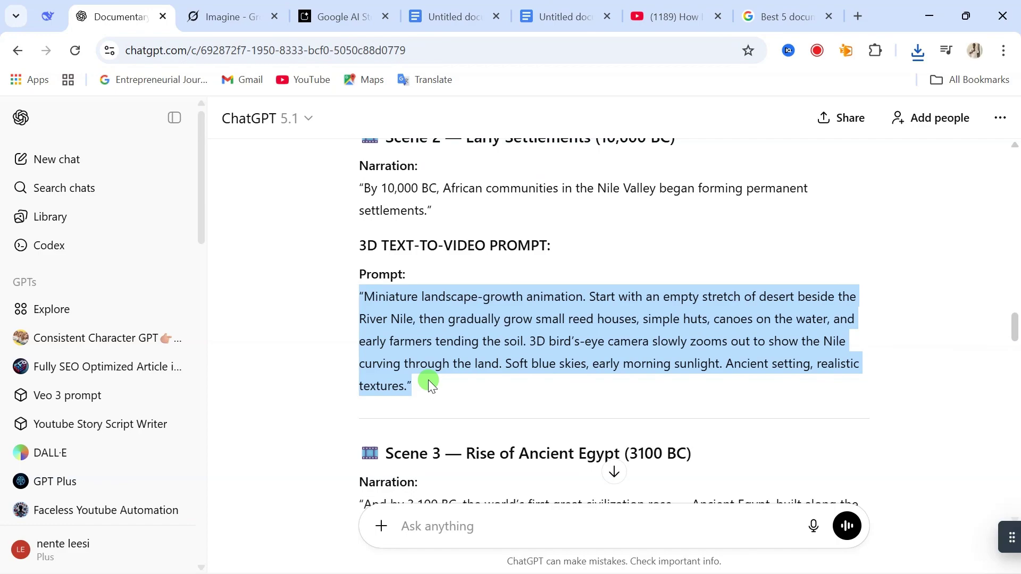
pyautogui.rightClick(480, 340)
pyautogui.click(506, 349)
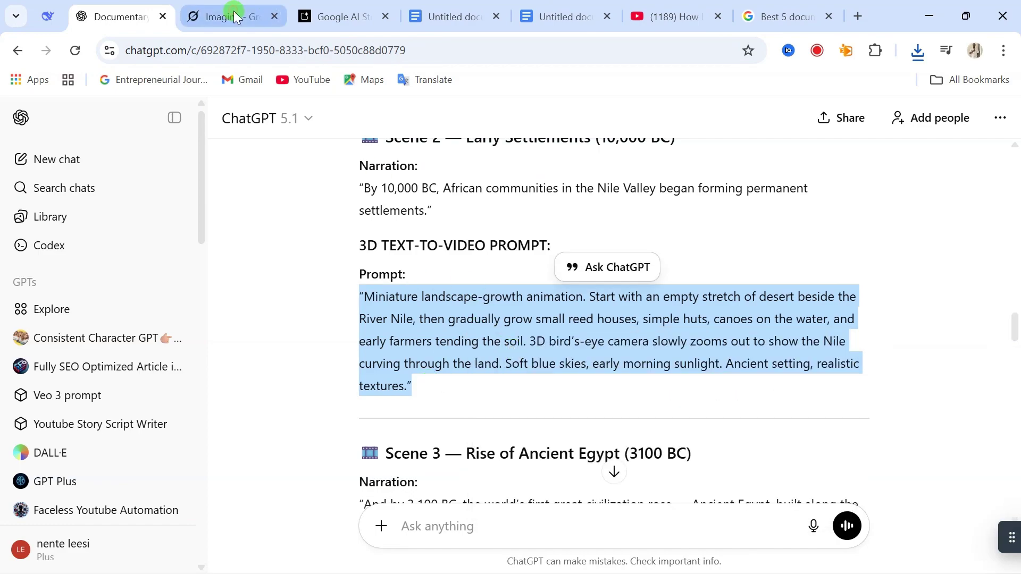
pyautogui.click(236, 16)
pyautogui.scroll(-2, 709, 358)
pyautogui.click(506, 536)
pyautogui.hotkey('ctrl', 'v')
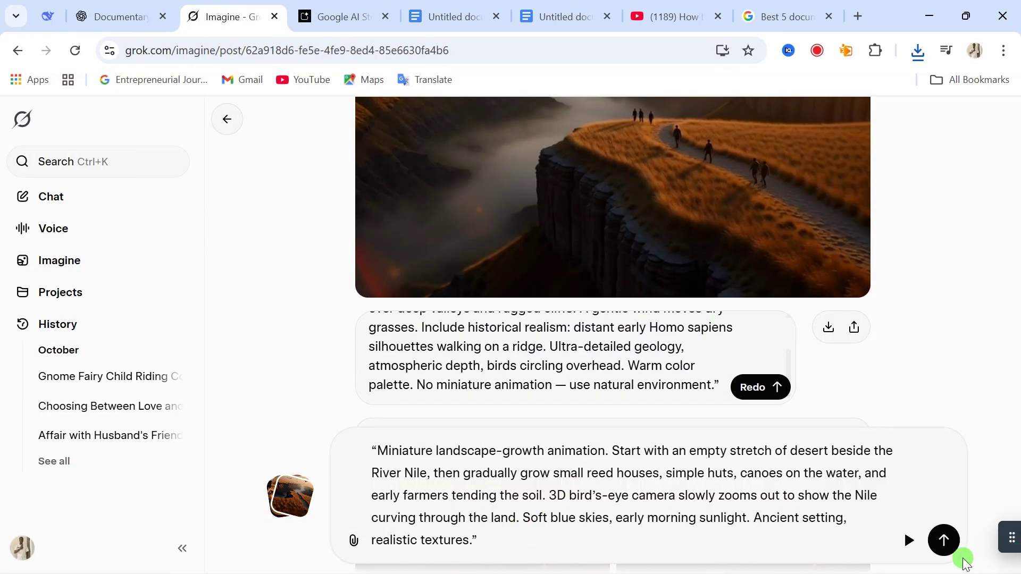
pyautogui.click(944, 546)
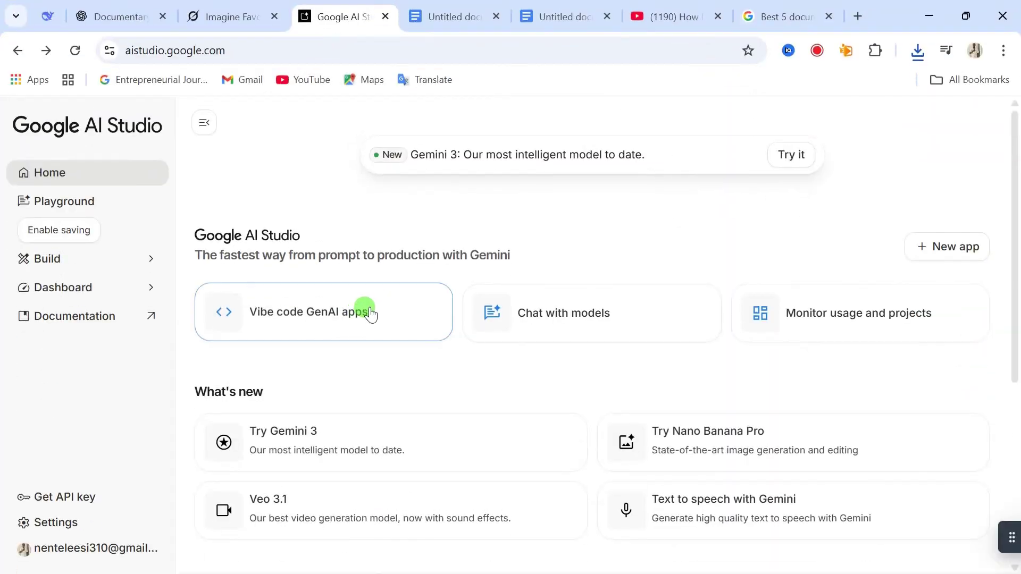
# Scroll Google AI Studio's home page down to the 'Text to speech with Gemini' card.
pyautogui.scroll(-2, 426, 337)
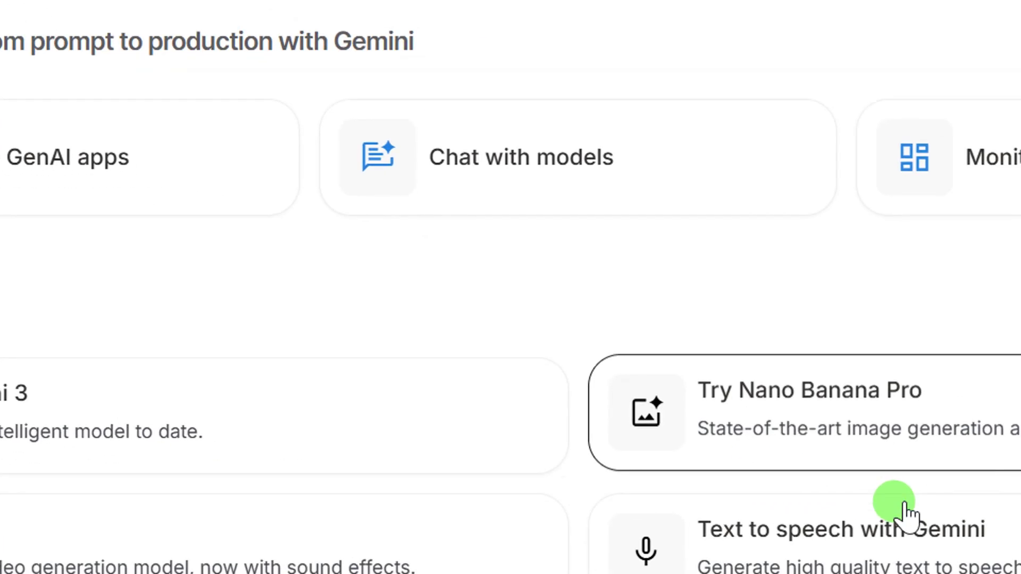
# Open Gemini text to speech, choose single-speaker audio with the Charon voice, and paste the Africa script.
pyautogui.click(787, 420)
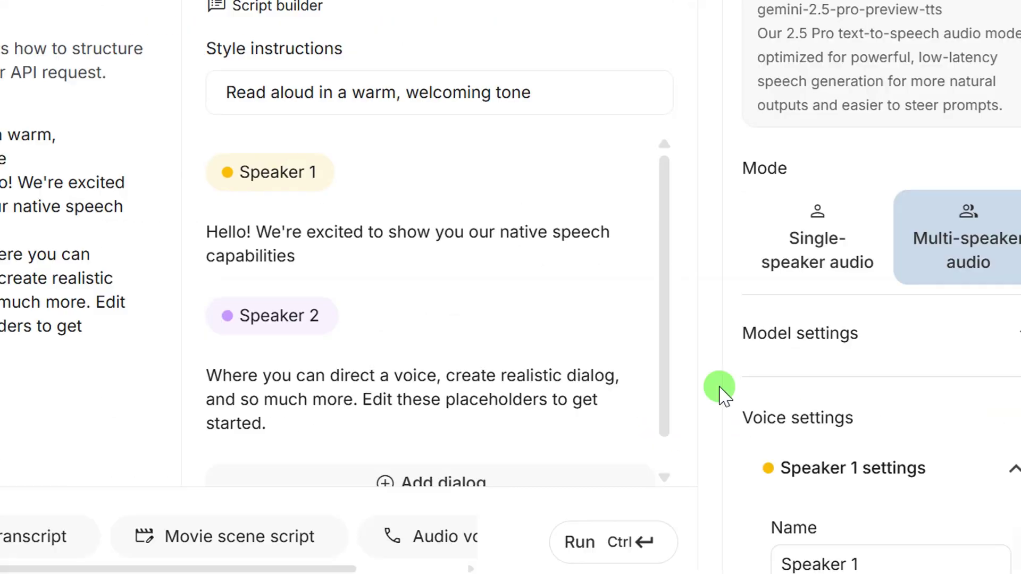
pyautogui.click(748, 362)
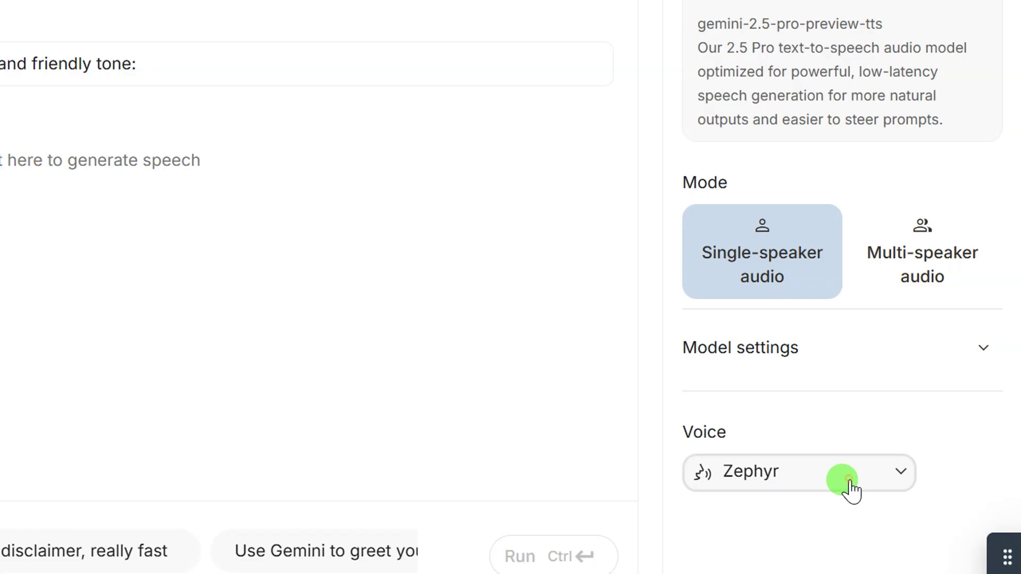
pyautogui.click(849, 482)
pyautogui.click(790, 296)
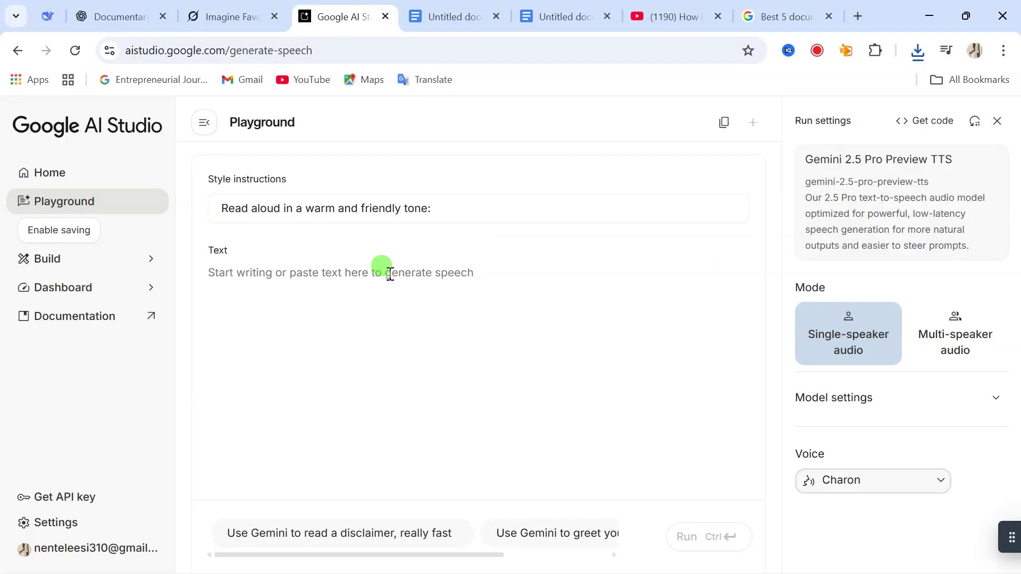
pyautogui.hotkey('ctrl', 'v')
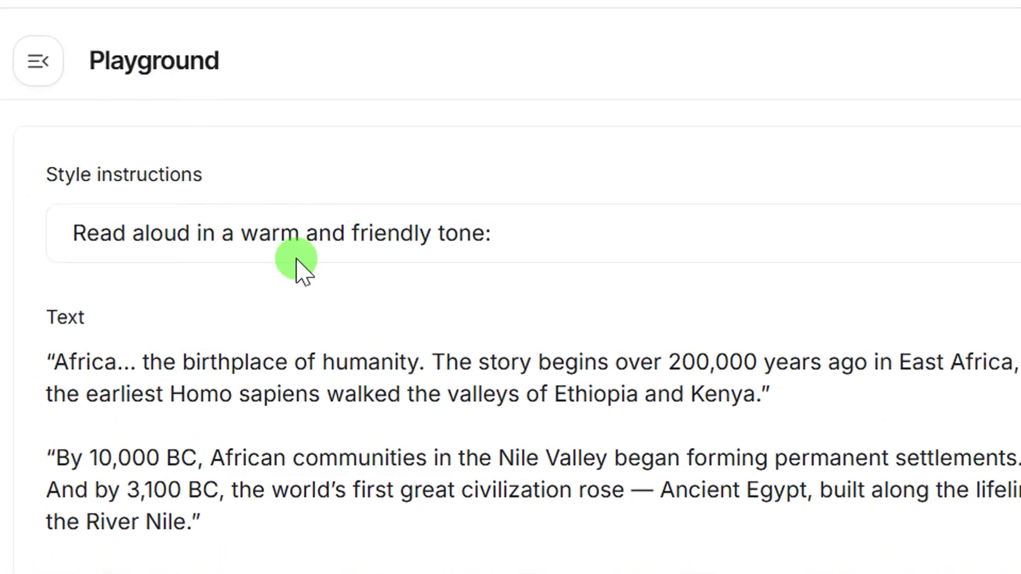
# Replace the style instructions with a deep, calm documentary narrator tone and generate the narration.
pyautogui.moveTo(499, 235); pyautogui.dragTo(38, 237)
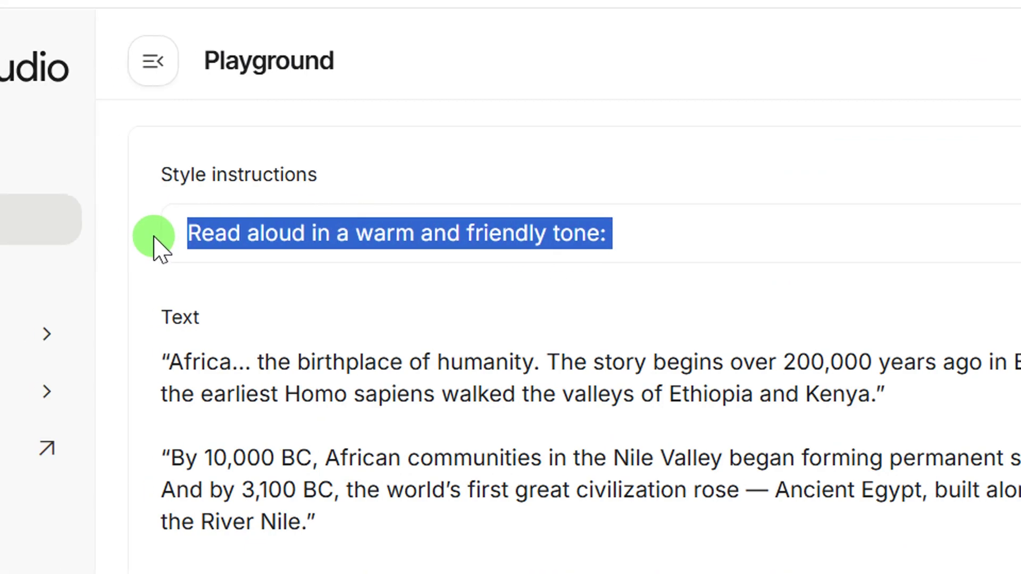
pyautogui.hotkey('ctrl', 'v')
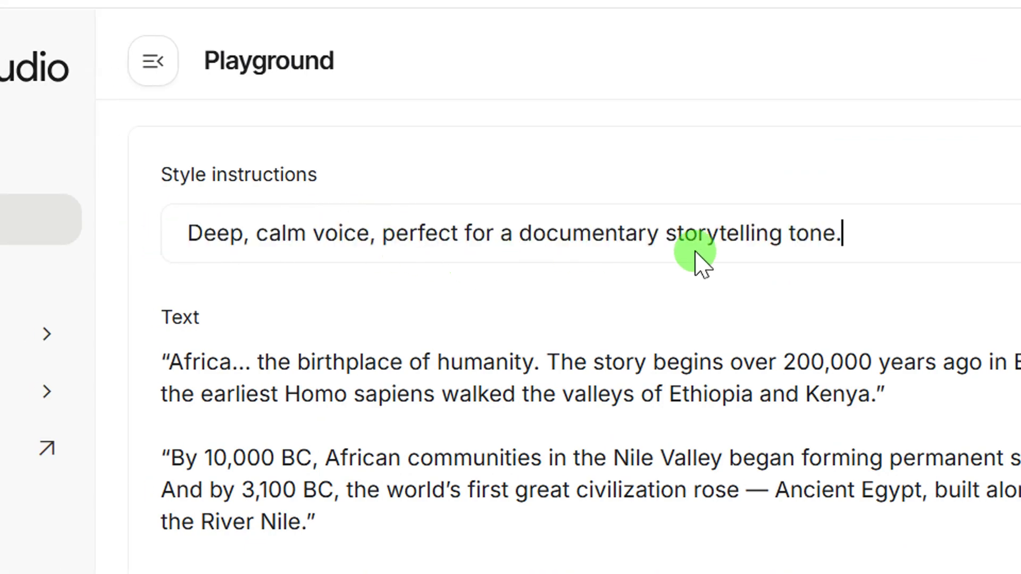
pyautogui.click(853, 236)
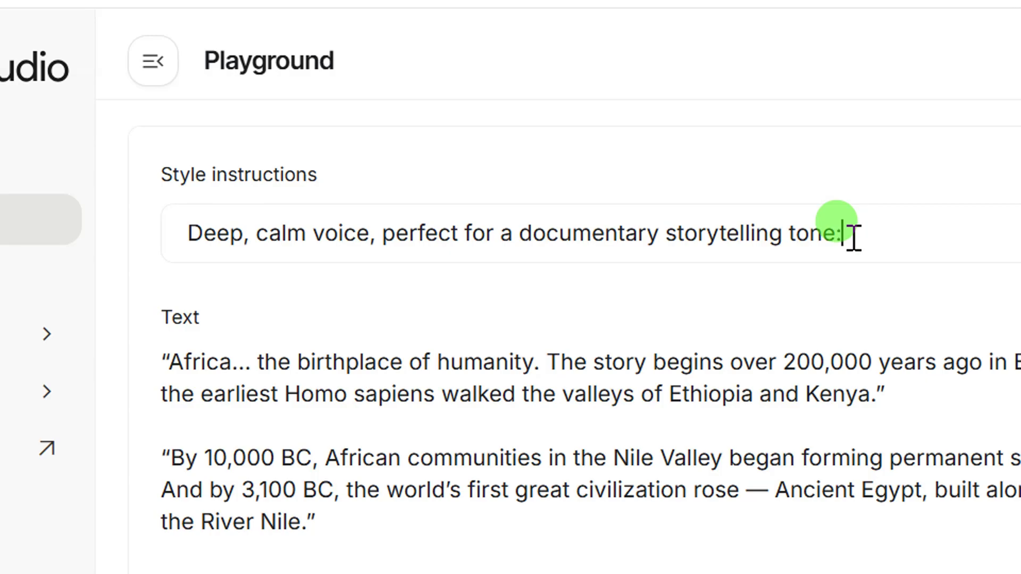
pyautogui.click(835, 524)
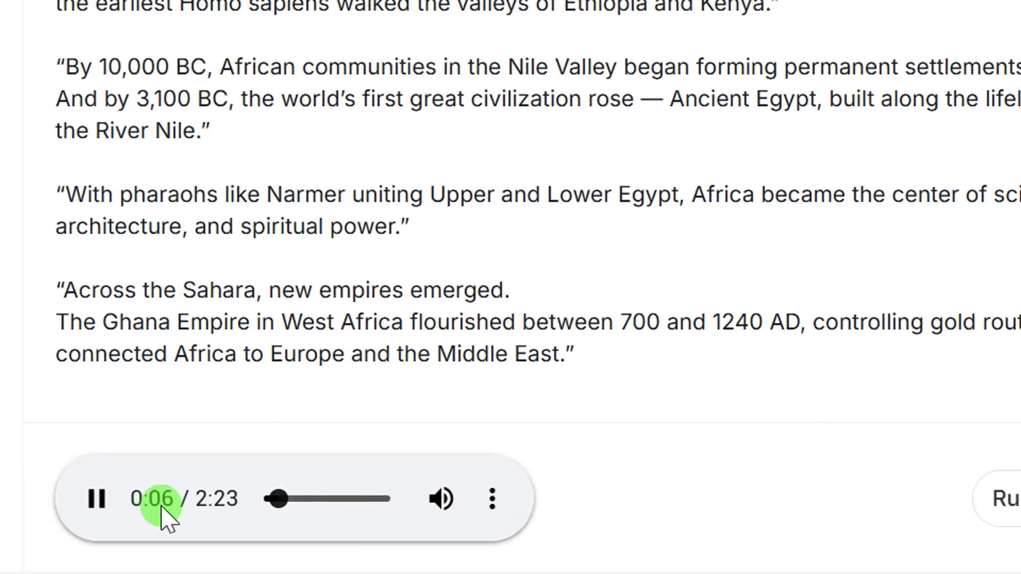
# Pause the 2:23 narration preview and download the audio.
pyautogui.click(143, 499)
pyautogui.click(539, 499)
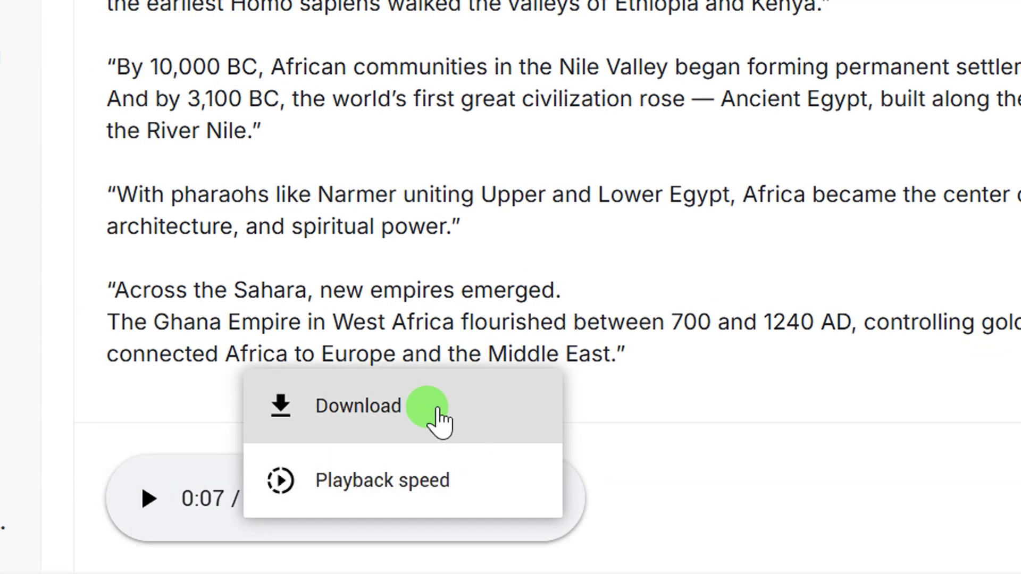
pyautogui.click(432, 407)
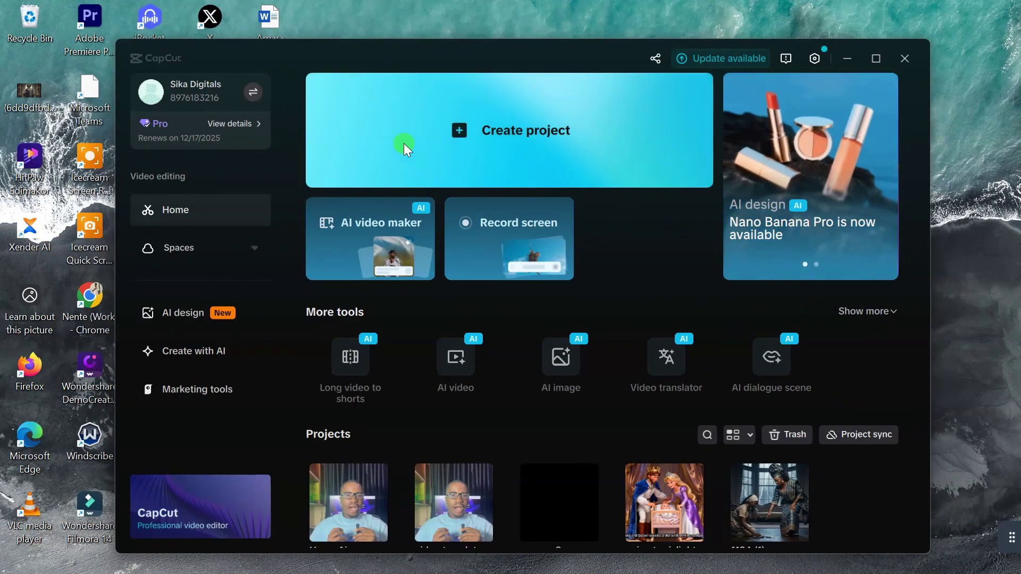
# Create a new CapCut project and import the narration wav and nine Grok video clips.
pyautogui.click(553, 139)
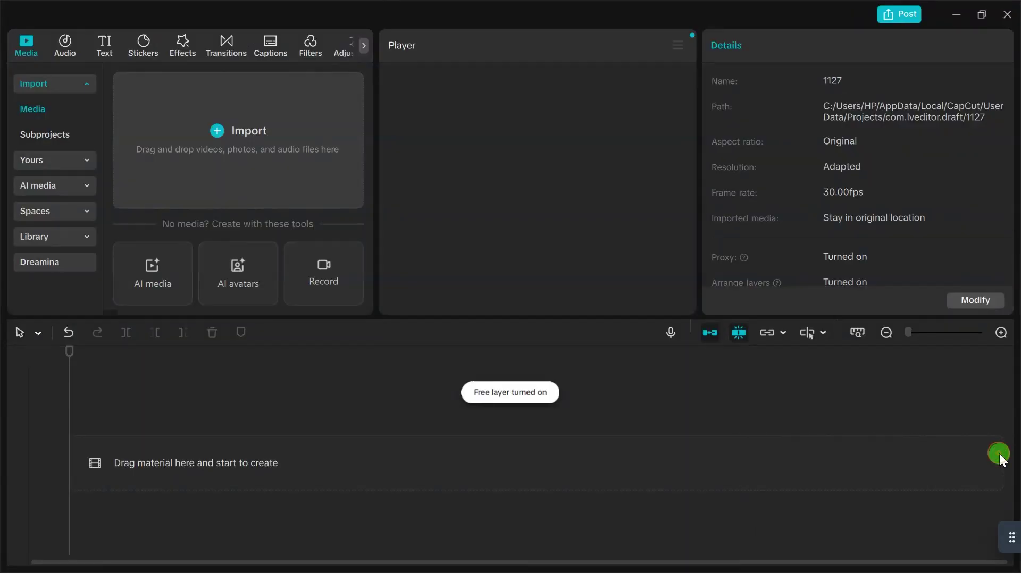
pyautogui.click(253, 146)
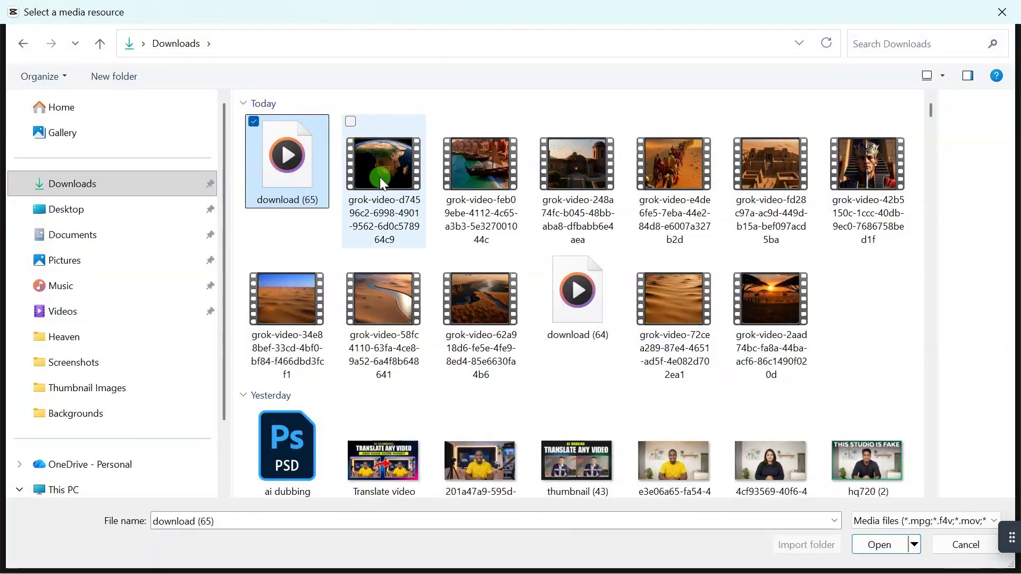
pyautogui.keyDown('ctrl'); pyautogui.click(379, 177); pyautogui.keyUp('ctrl')
pyautogui.keyDown('ctrl'); pyautogui.click(287, 309); pyautogui.keyUp('ctrl')
pyautogui.keyDown('ctrl'); pyautogui.click(394, 298); pyautogui.keyUp('ctrl')
pyautogui.keyDown('ctrl'); pyautogui.click(481, 300); pyautogui.keyUp('ctrl')
pyautogui.keyDown('ctrl'); pyautogui.click(505, 197); pyautogui.keyUp('ctrl')
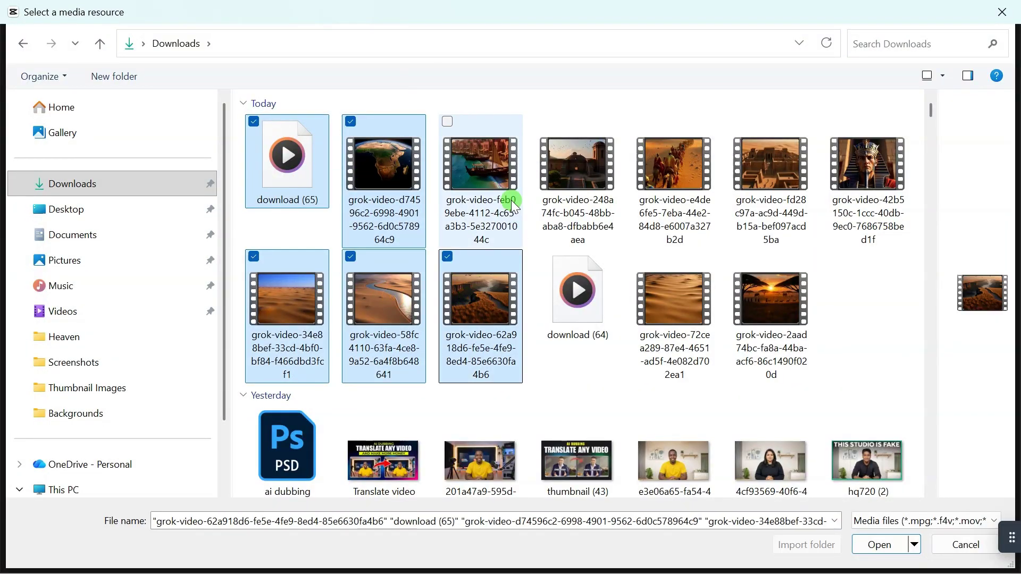
pyautogui.keyDown('ctrl'); pyautogui.click(584, 172); pyautogui.keyUp('ctrl')
pyautogui.keyDown('ctrl'); pyautogui.click(675, 170); pyautogui.keyUp('ctrl')
pyautogui.keyDown('ctrl'); pyautogui.click(675, 300); pyautogui.keyUp('ctrl')
pyautogui.keyDown('ctrl'); pyautogui.click(787, 313); pyautogui.keyUp('ctrl')
pyautogui.click(880, 545)
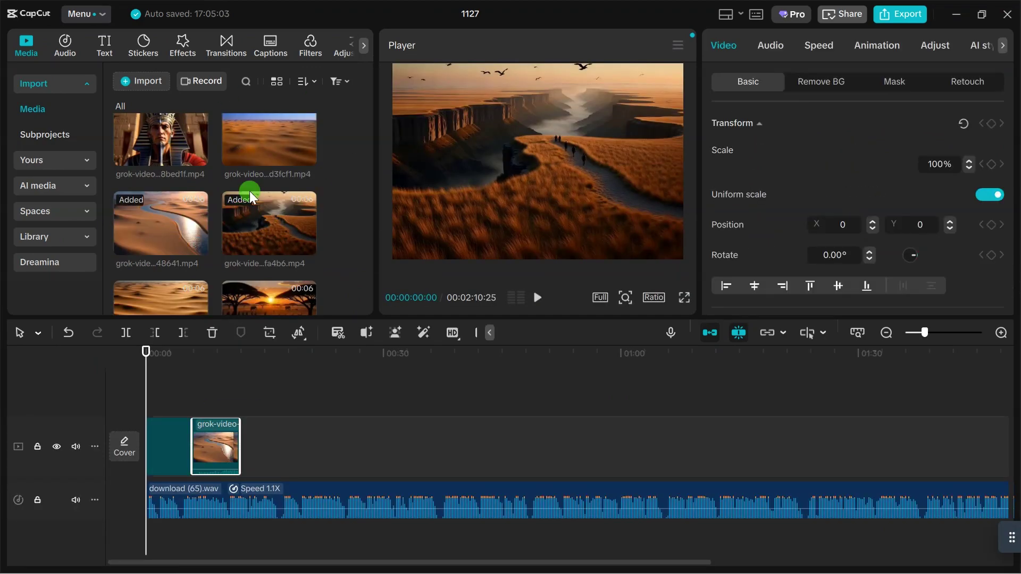
# Lay the nine clips, globe clip last, above the narration on the timeline and select them.
pyautogui.click(303, 225)
pyautogui.click(236, 190)
pyautogui.moveTo(194, 269); pyautogui.dragTo(451, 441)
pyautogui.scroll(2, 266, 186)
pyautogui.moveTo(277, 157); pyautogui.dragTo(540, 440)
pyautogui.click(193, 381)
pyautogui.press('space')
pyautogui.moveTo(621, 436); pyautogui.dragTo(202, 441)
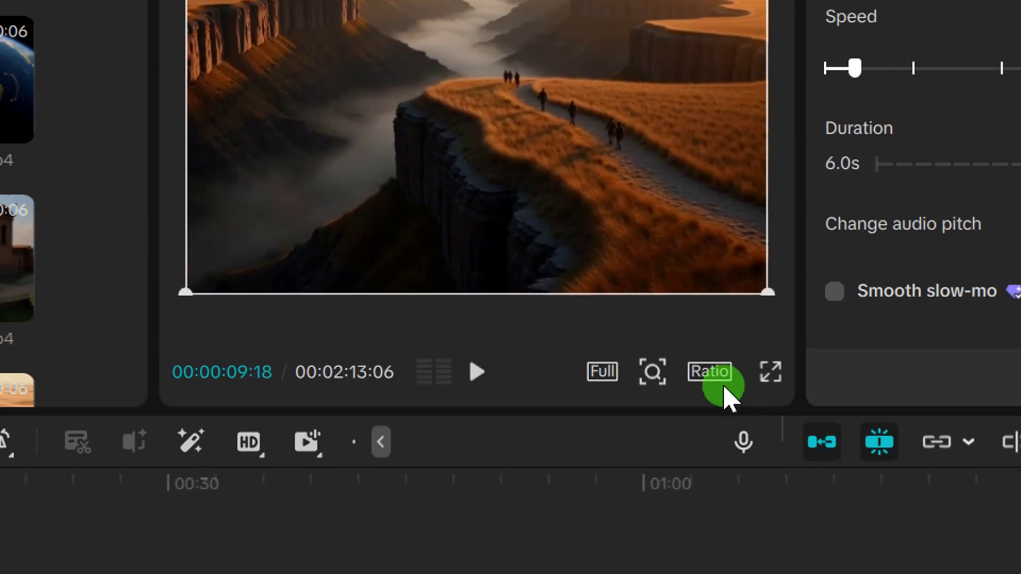
# Set the project ratio to 16:9 and scale the clips to 125%.
pyautogui.click(653, 297)
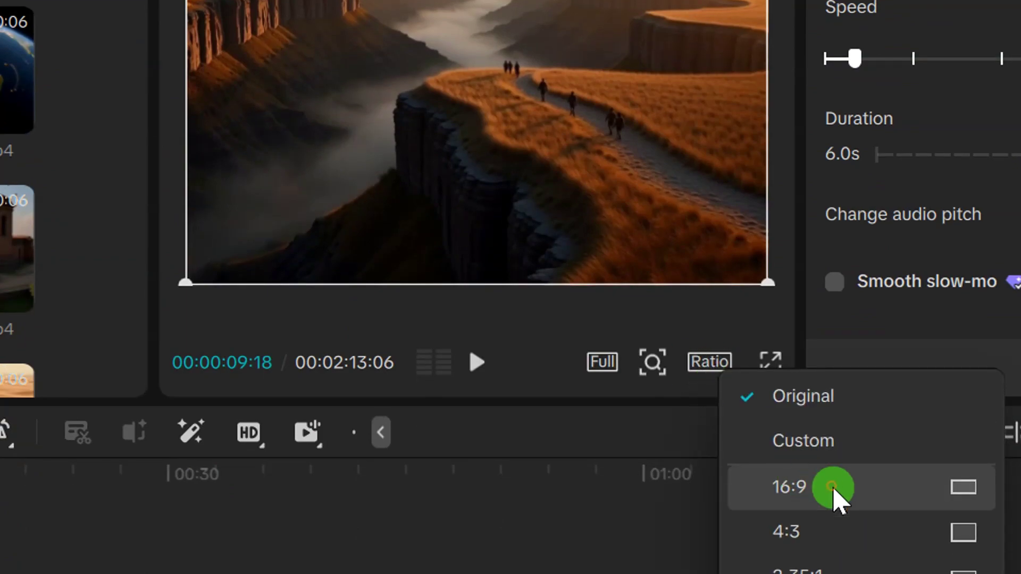
pyautogui.click(836, 497)
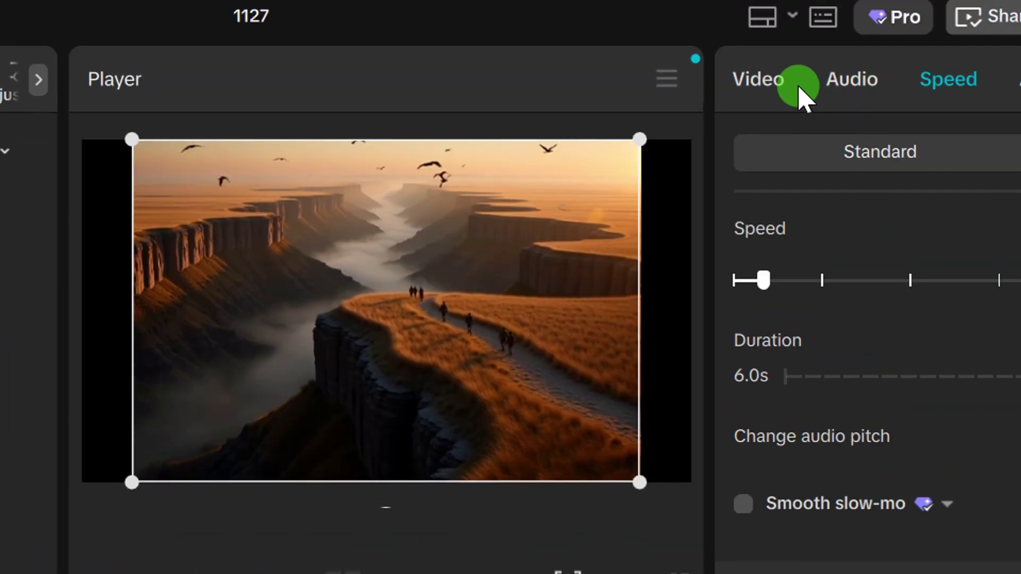
pyautogui.click(798, 88)
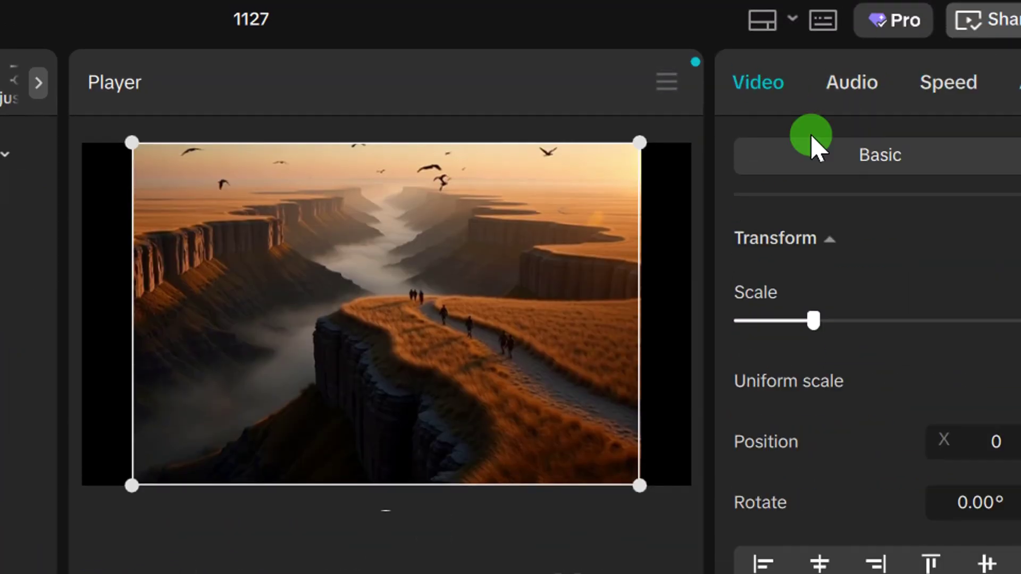
pyautogui.moveTo(485, 320); pyautogui.dragTo(503, 322)
pyautogui.click(916, 316)
pyautogui.click(915, 316)
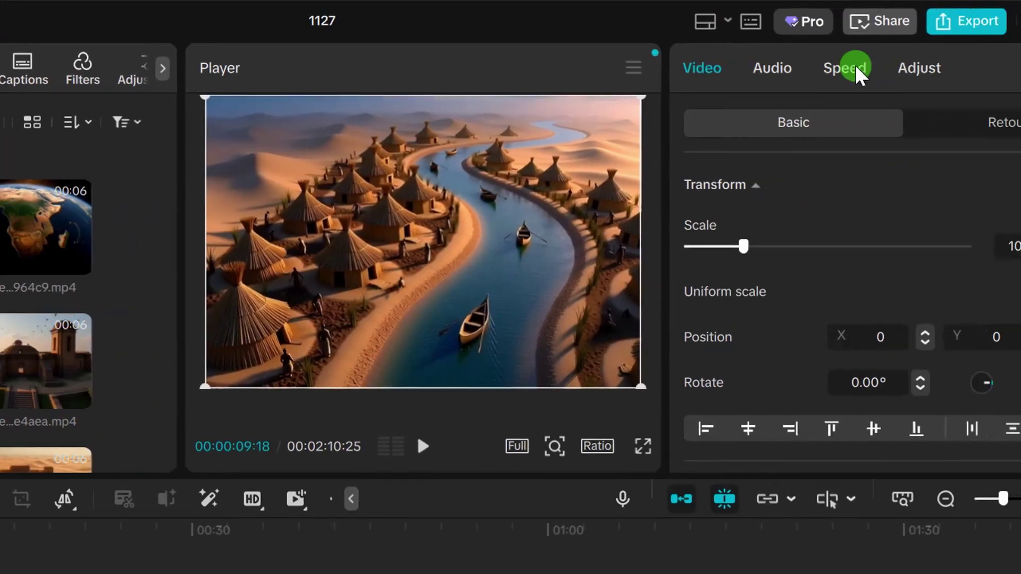
# Slow the selected video clips down to 0.50x speed.
pyautogui.click(818, 45)
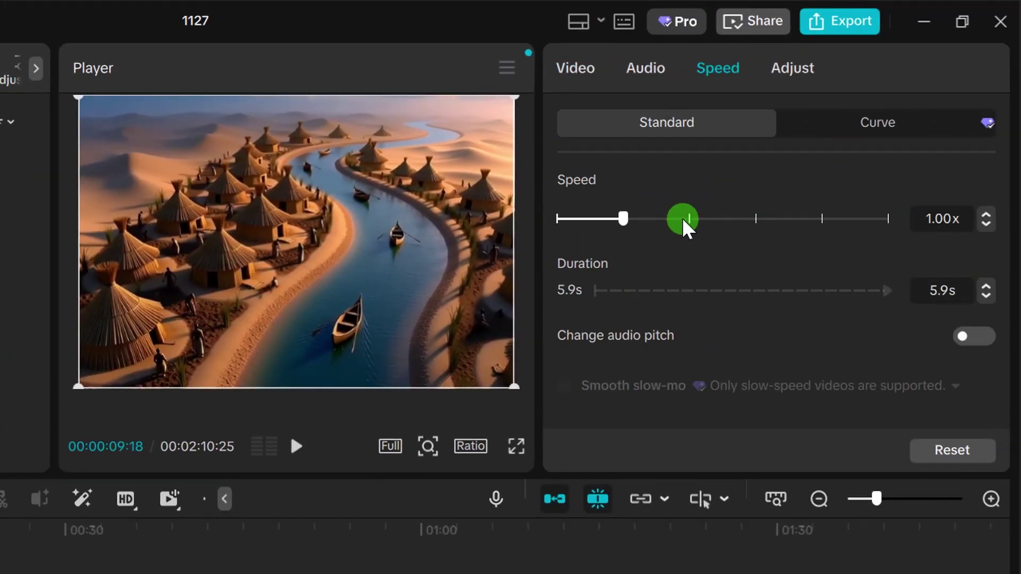
pyautogui.click(986, 224)
pyautogui.click(986, 225)
pyautogui.click(986, 224)
pyautogui.click(986, 224)
pyautogui.click(986, 225)
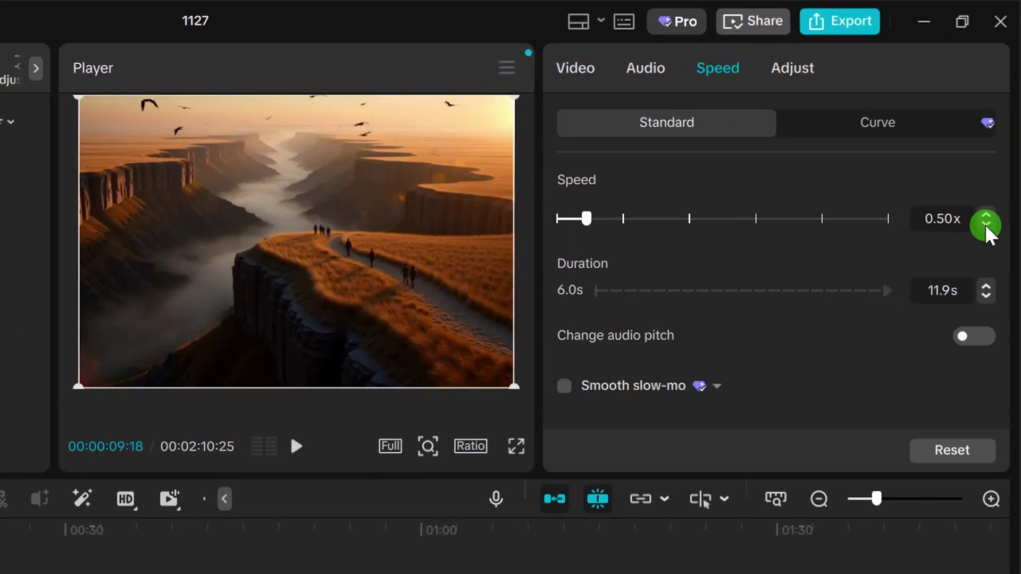
pyautogui.click(986, 224)
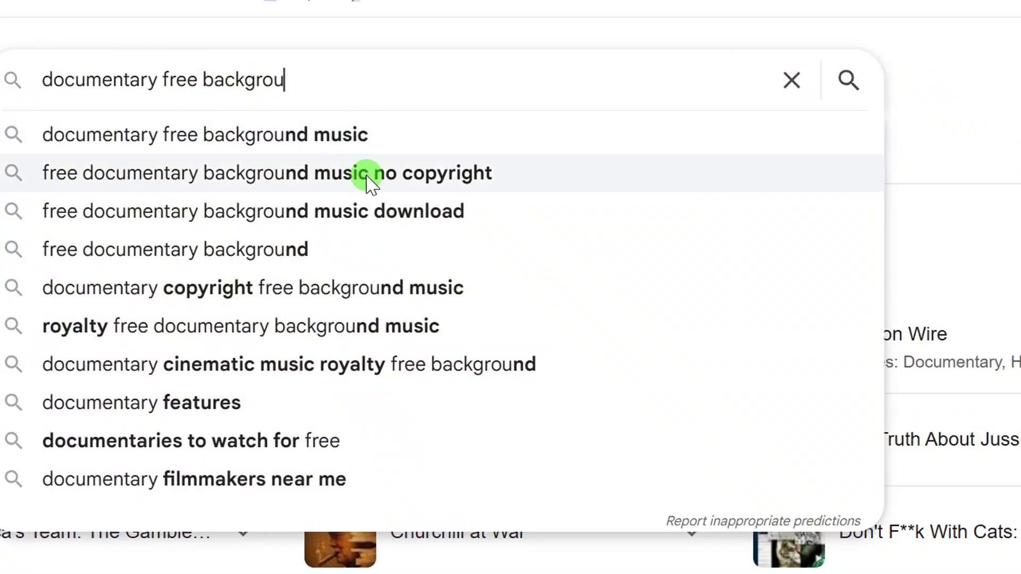
# Find and preview Pixabay's 'Documentary' background music track for under the narration.
pyautogui.click(366, 174)
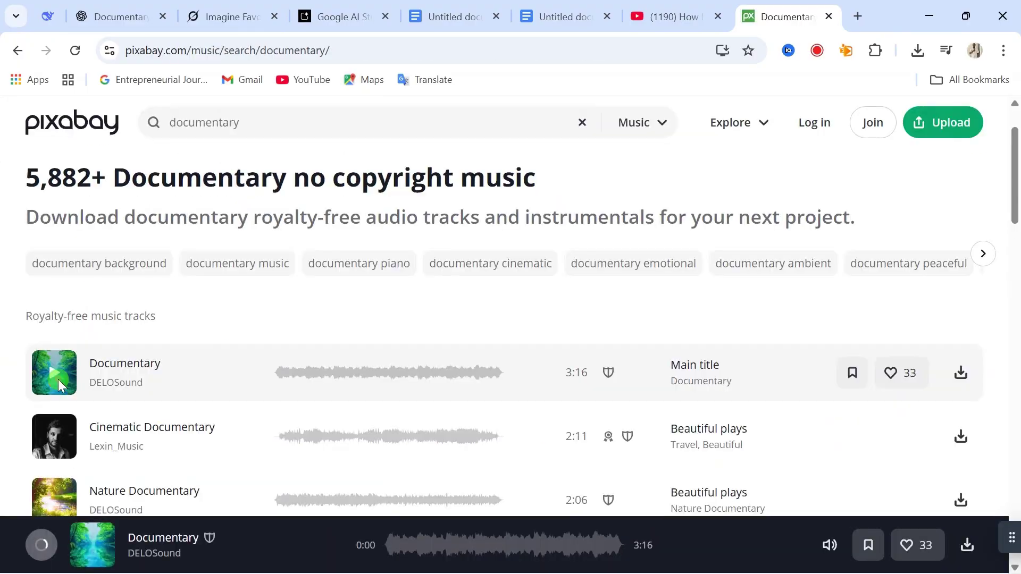
pyautogui.click(59, 378)
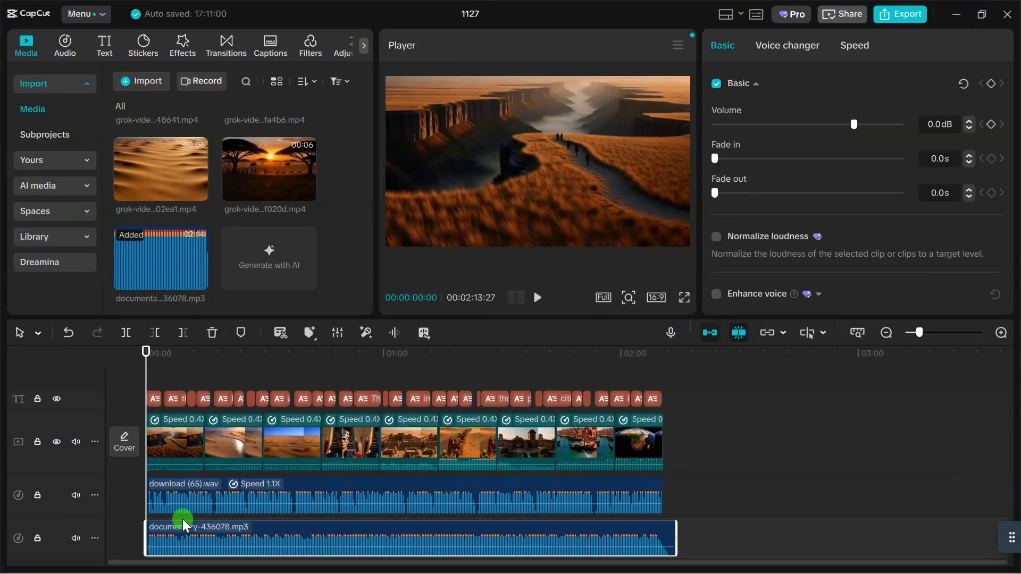
pyautogui.click(387, 494)
# Lower the documentary music to -17.0 dB, trim it to the video track's end, and preview.
pyautogui.press('space')
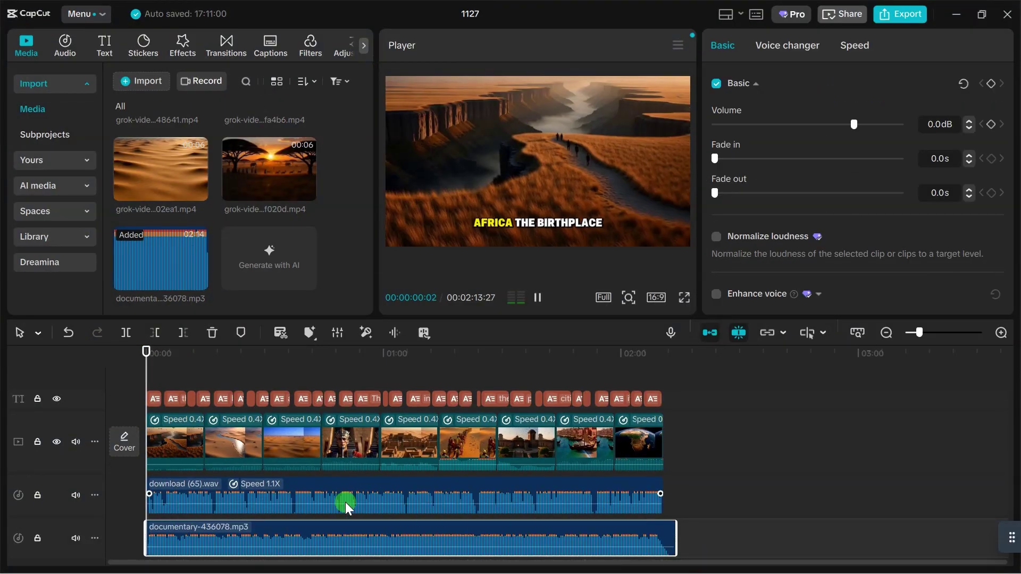
pyautogui.scroll(-1, 355, 505)
pyautogui.moveTo(354, 498); pyautogui.dragTo(356, 516)
pyautogui.moveTo(675, 492); pyautogui.dragTo(656, 488)
pyautogui.press('space')
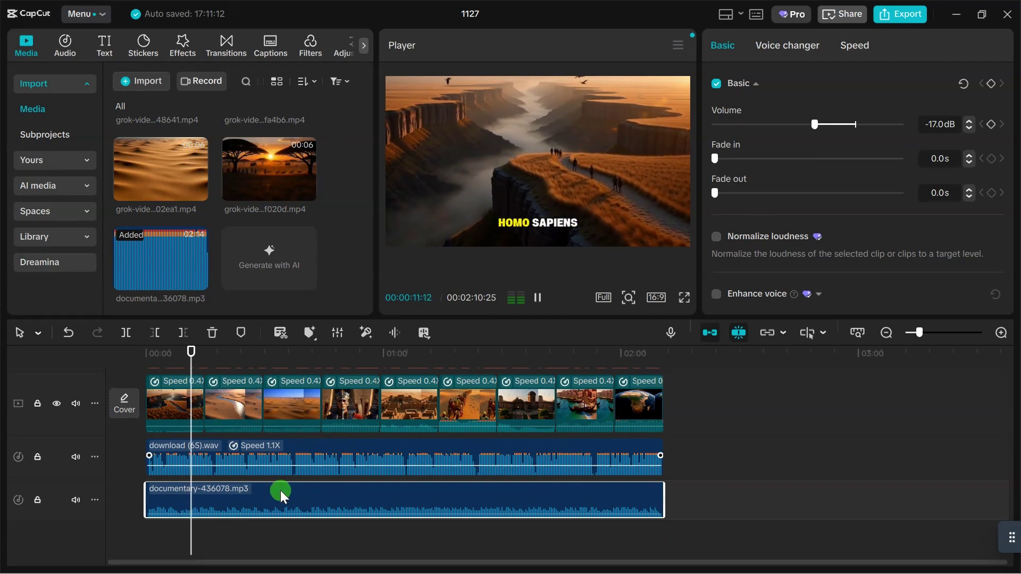
pyautogui.click(188, 428)
pyautogui.click(233, 428)
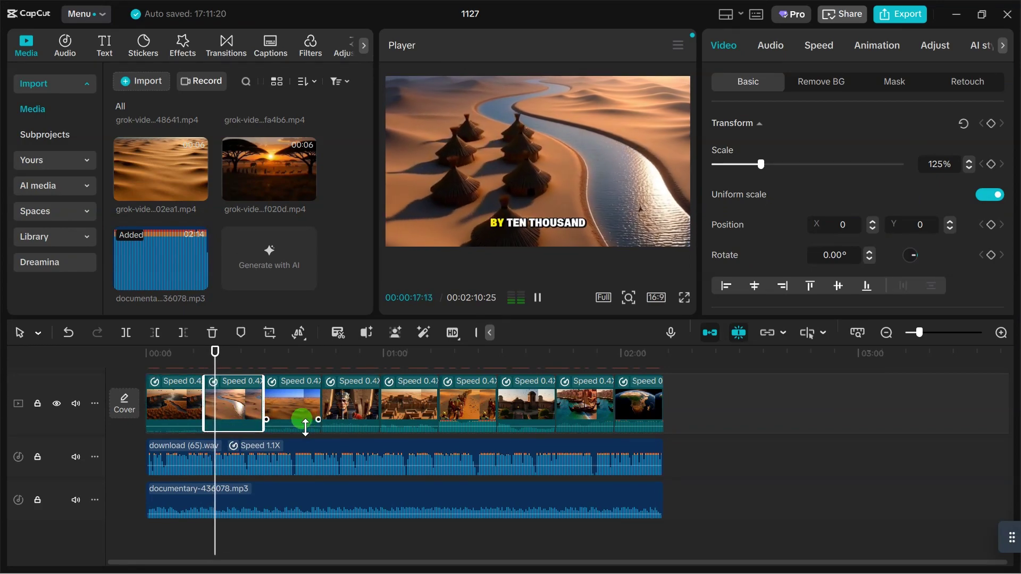